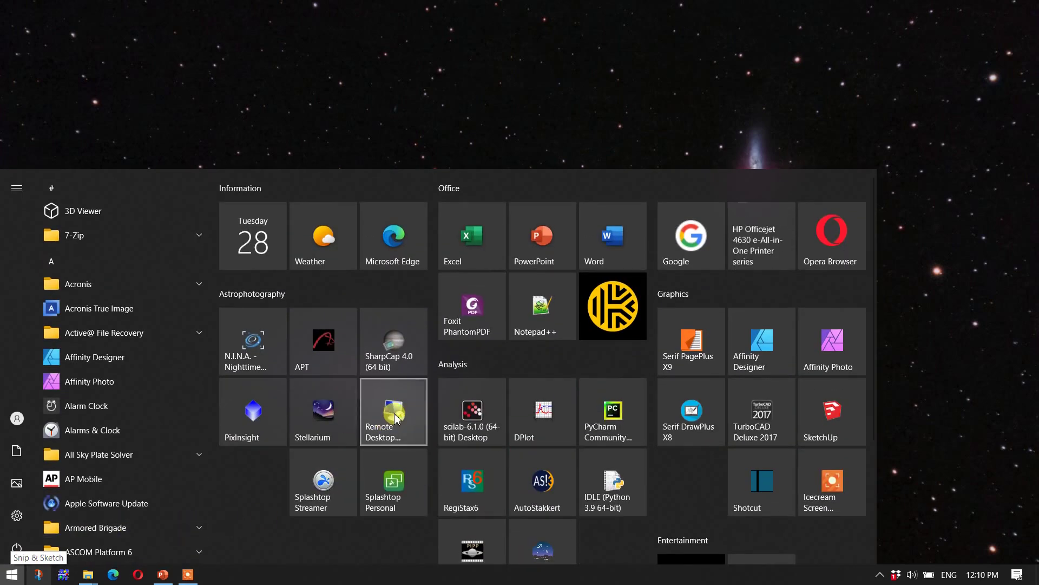
- Connect to the AstroPC computer with Remote Desktop Connection and open File Explorer on it
{"action": "left_click", "coordinate": [386, 425]}
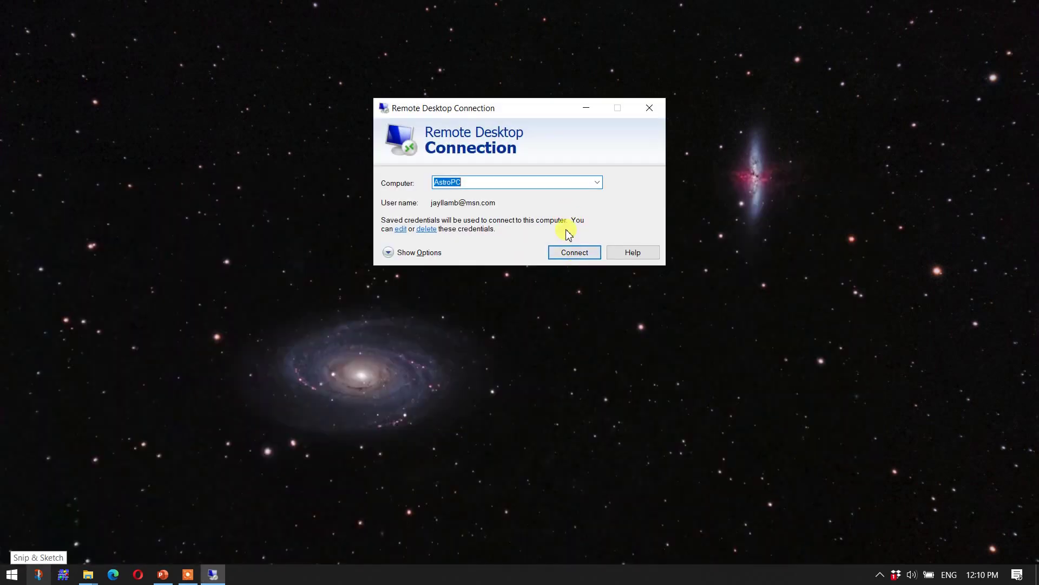
{"action": "left_click", "coordinate": [564, 252]}
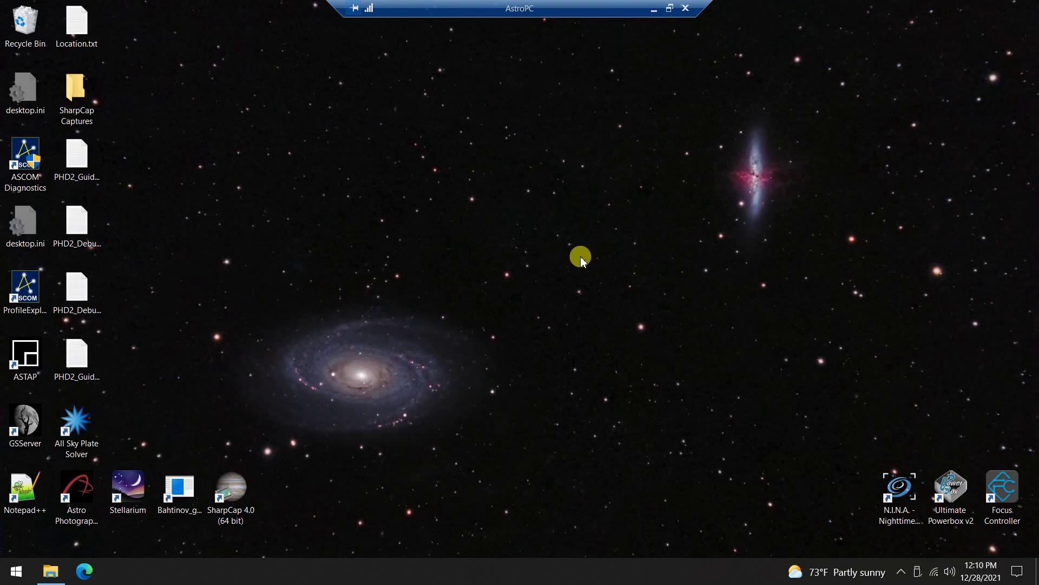
{"action": "key", "text": "super+e"}
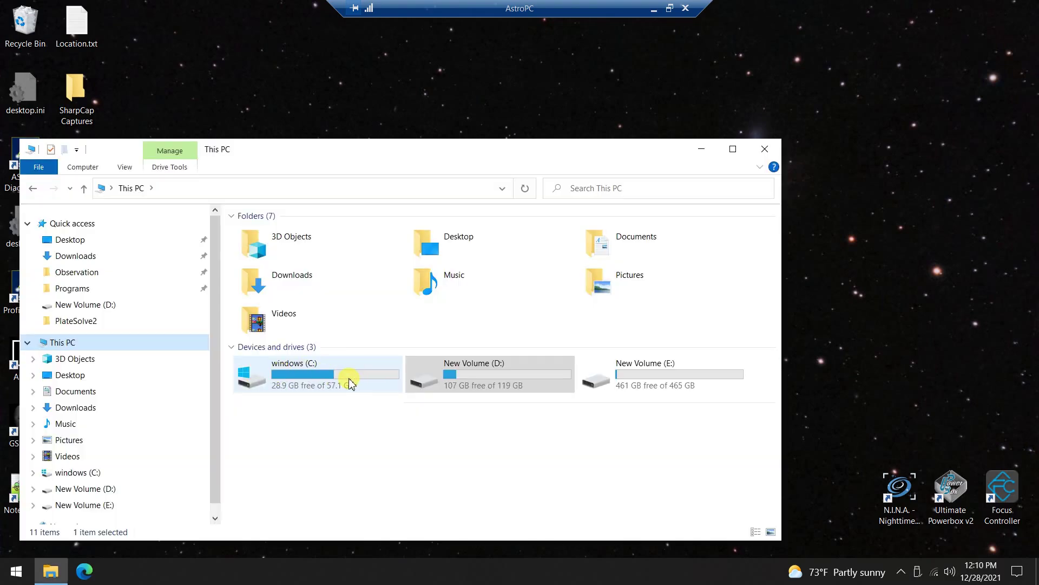
- Check the capacity of the windows (C:), New Volume (D:) and New Volume (E:) drives
{"action": "left_click", "coordinate": [287, 390]}
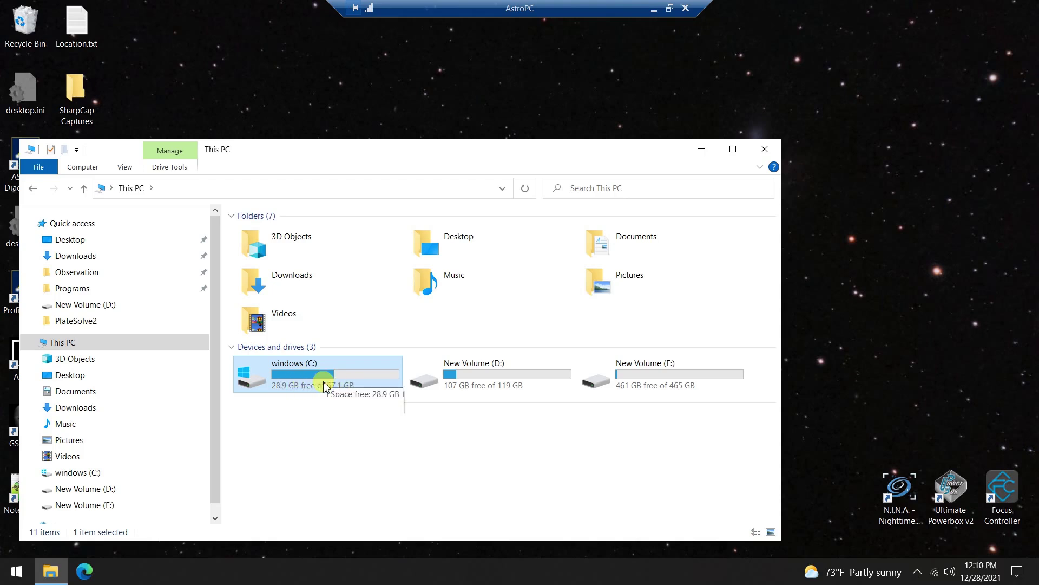
{"action": "left_click", "coordinate": [495, 387]}
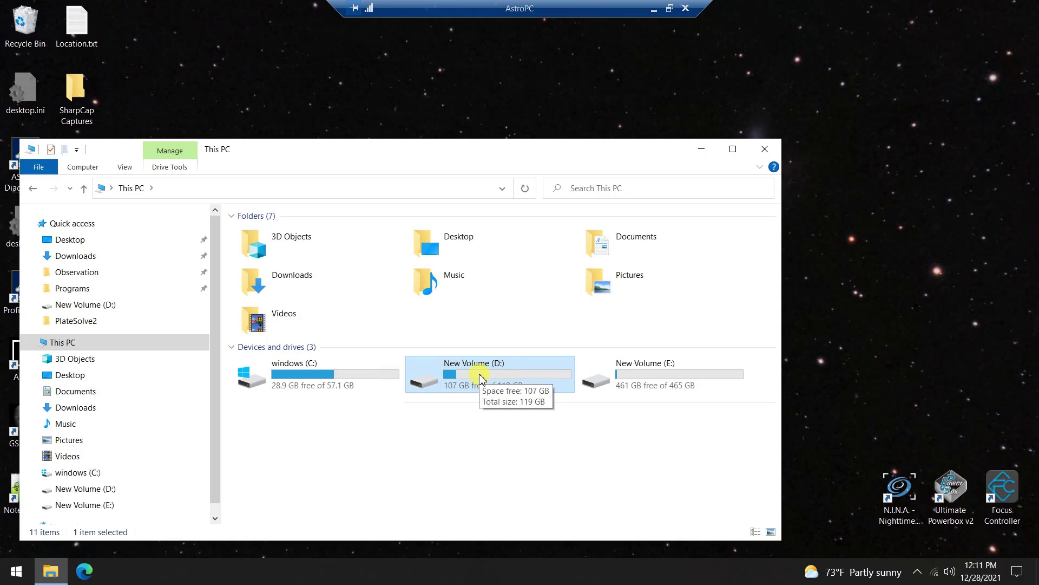
{"action": "left_click", "coordinate": [656, 383]}
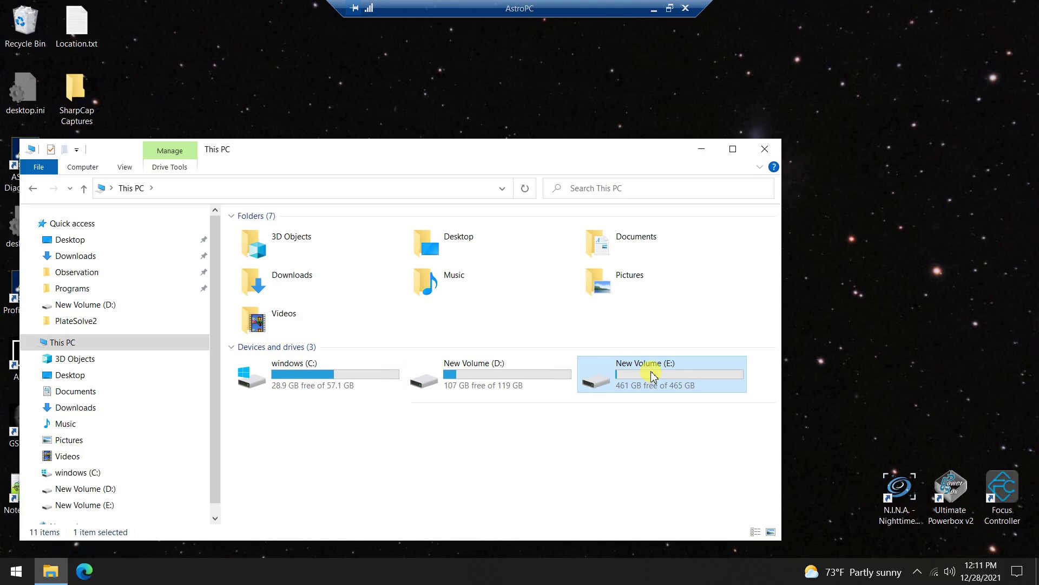
- Open the miniPC folder on New Volume (E:) and look through its installer and driver folders
{"action": "double_click", "coordinate": [653, 375]}
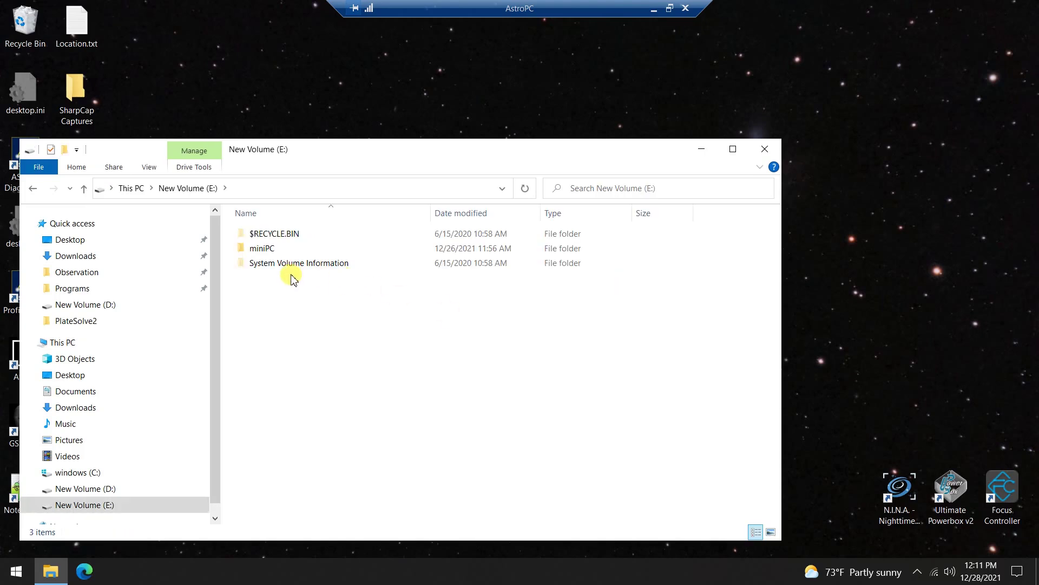
{"action": "double_click", "coordinate": [240, 252]}
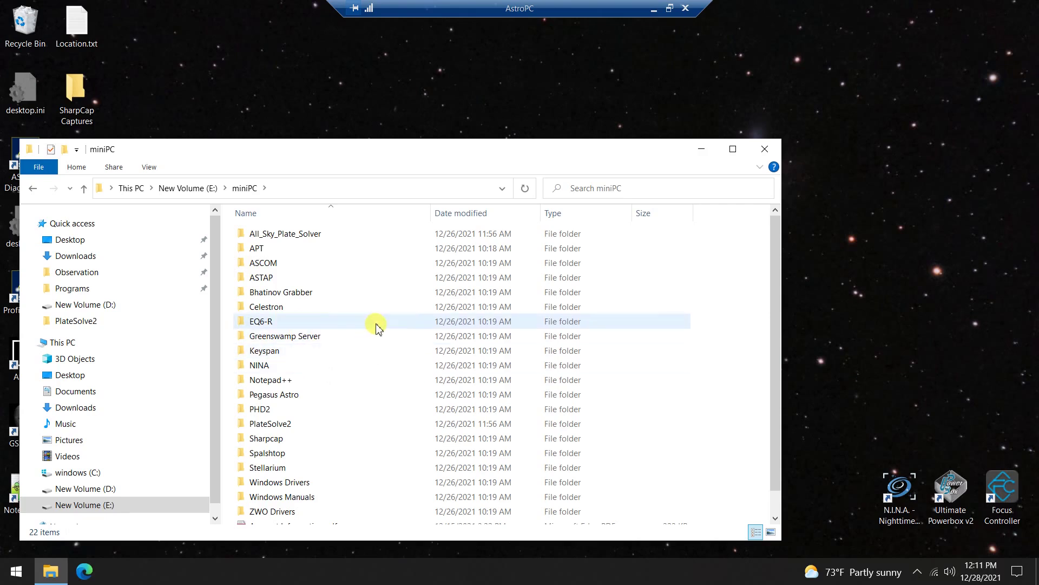
{"action": "mouse_move", "coordinate": [377, 328]}
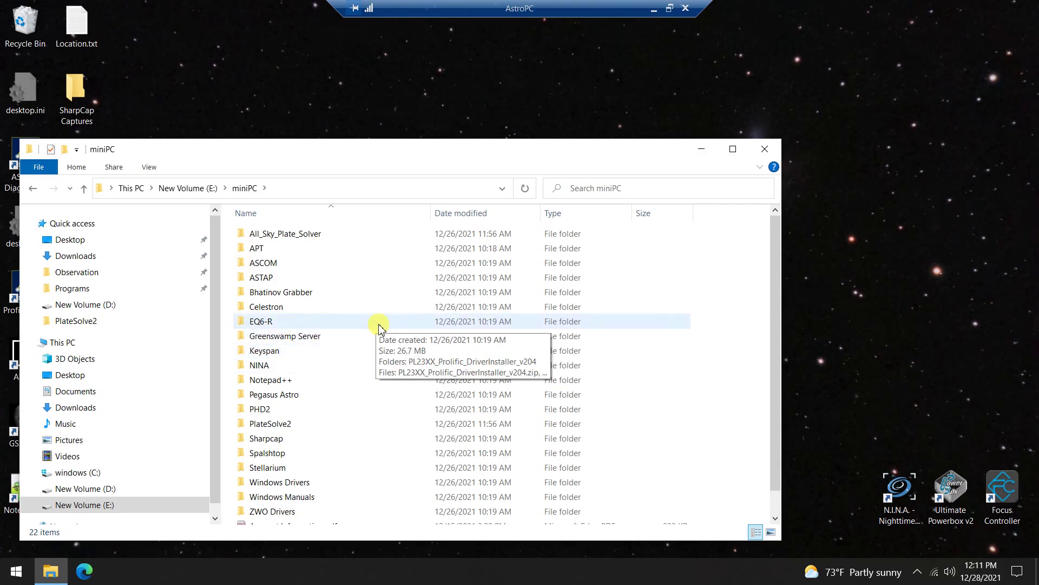
{"action": "mouse_move", "coordinate": [370, 366]}
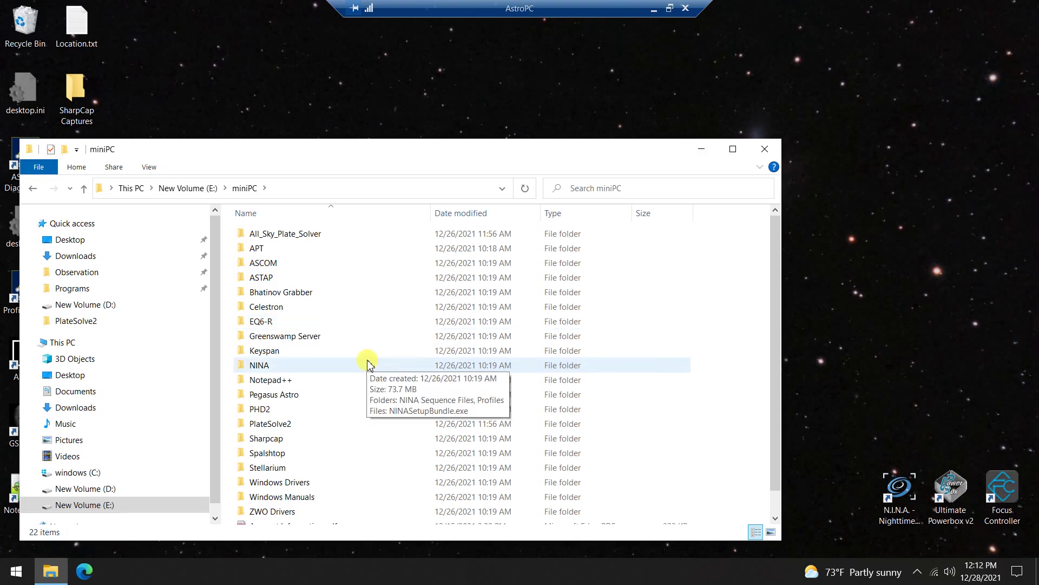
{"action": "scroll", "coordinate": [357, 349], "scroll_direction": "down", "scroll_amount": 1}
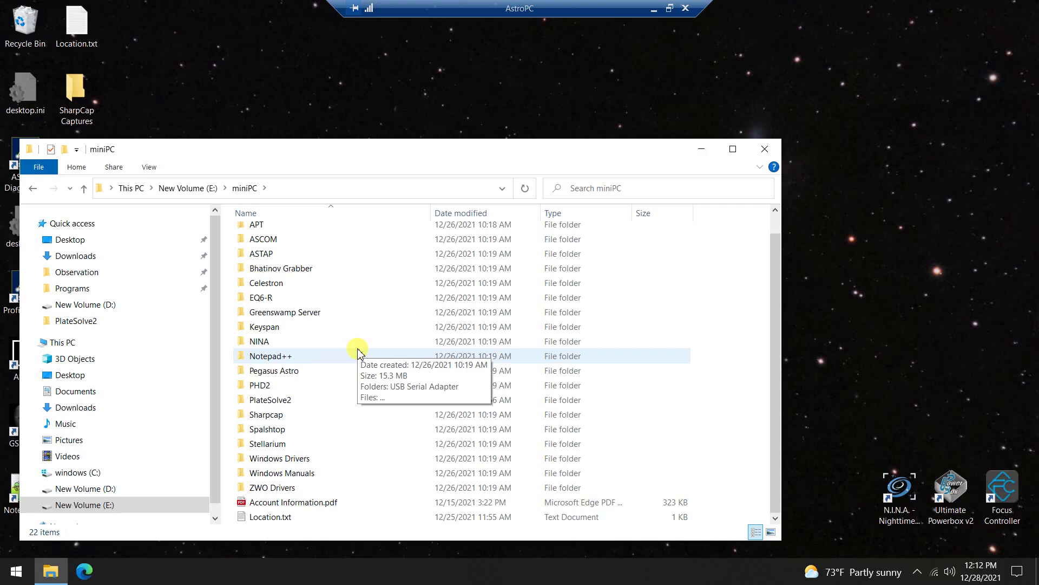
{"action": "scroll", "coordinate": [358, 353], "scroll_direction": "up", "scroll_amount": 1}
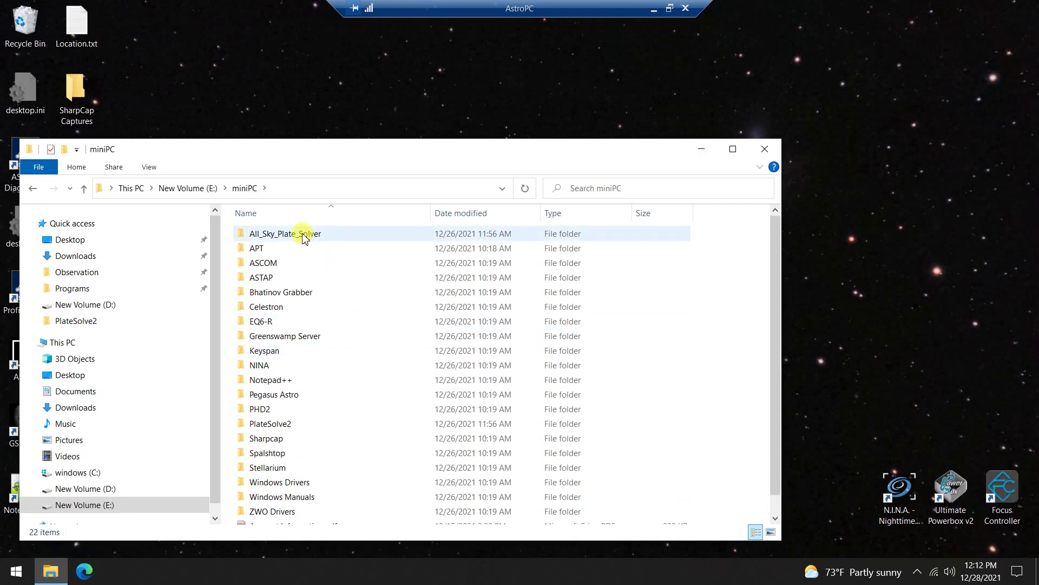
{"action": "scroll", "coordinate": [278, 232], "scroll_direction": "down", "scroll_amount": 1}
{"action": "left_click", "coordinate": [428, 389]}
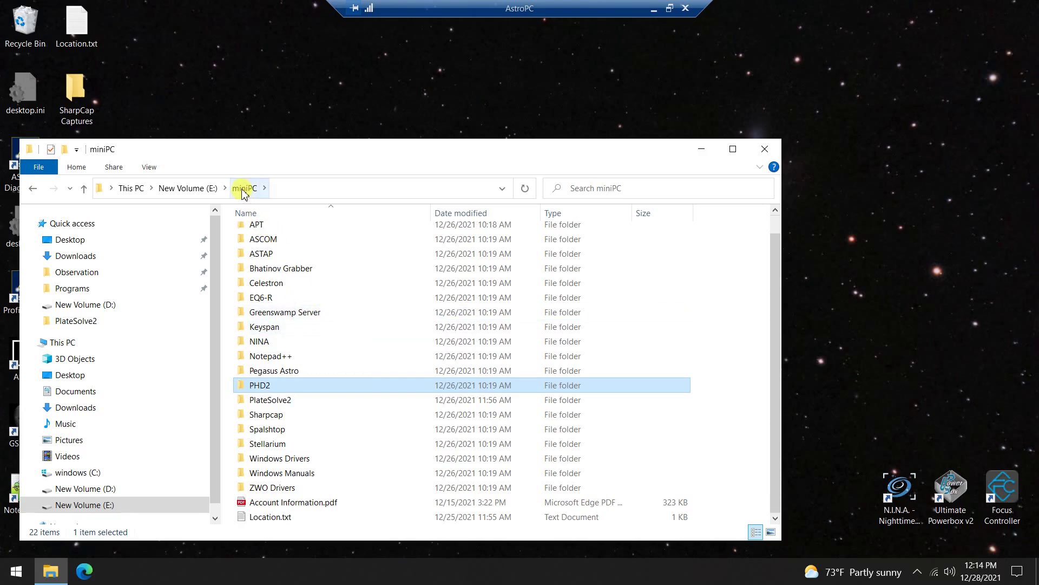
- Open the Programs folder on New Volume (D:) and examine its program folders, including NINA
{"action": "left_click", "coordinate": [133, 188]}
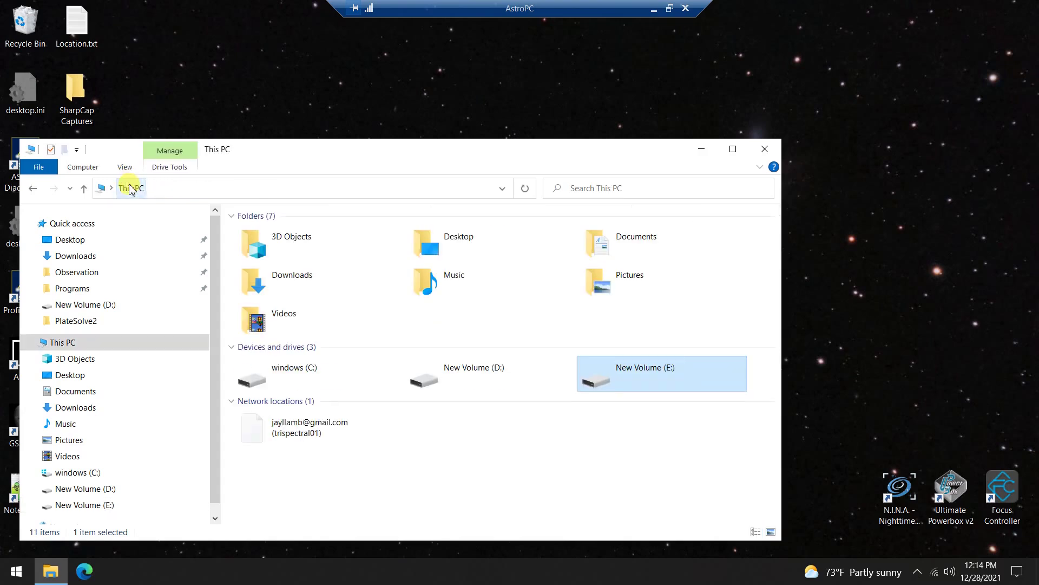
{"action": "double_click", "coordinate": [463, 376]}
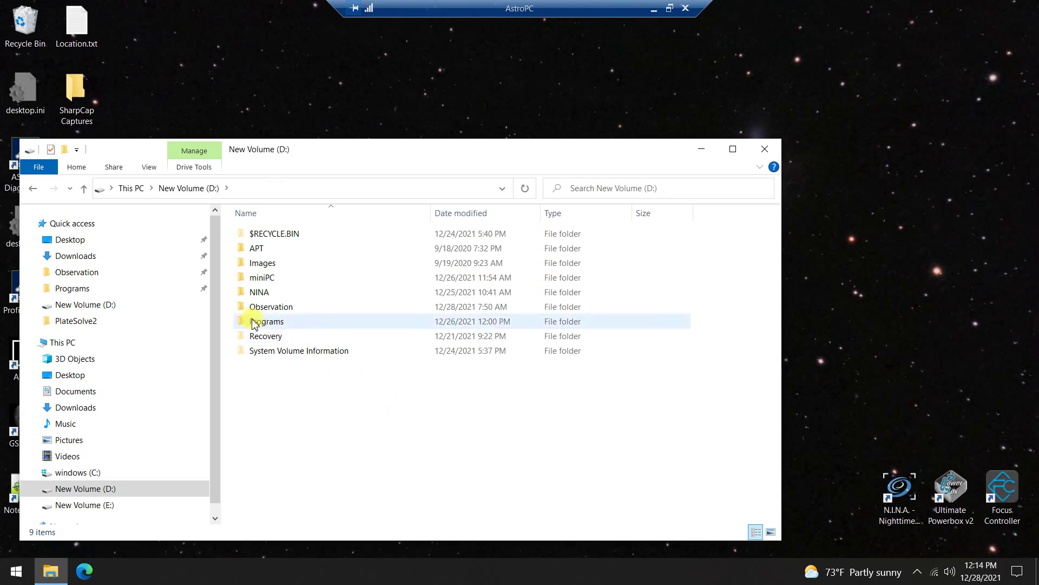
{"action": "double_click", "coordinate": [254, 322]}
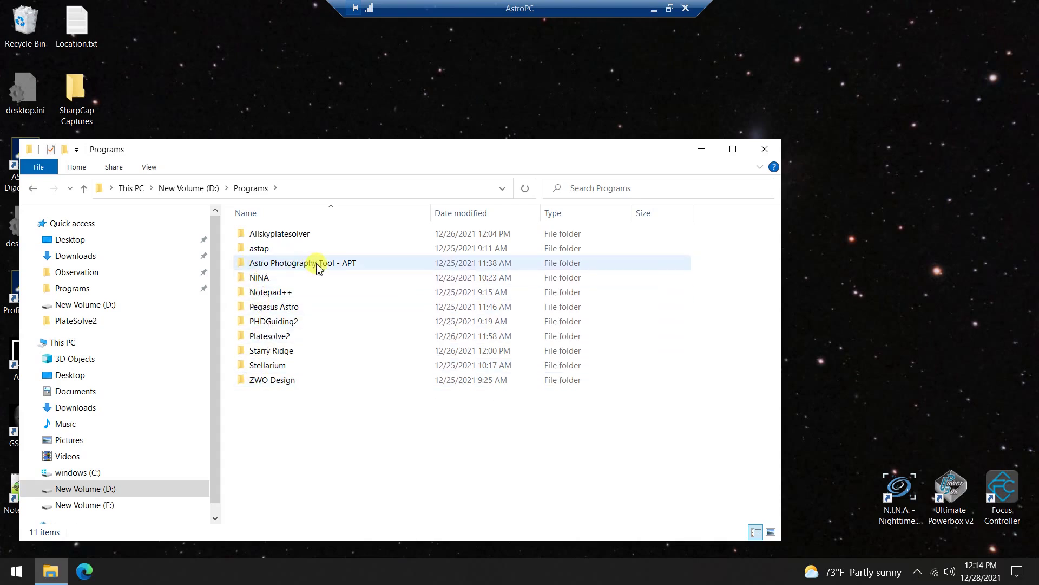
{"action": "left_click", "coordinate": [262, 277]}
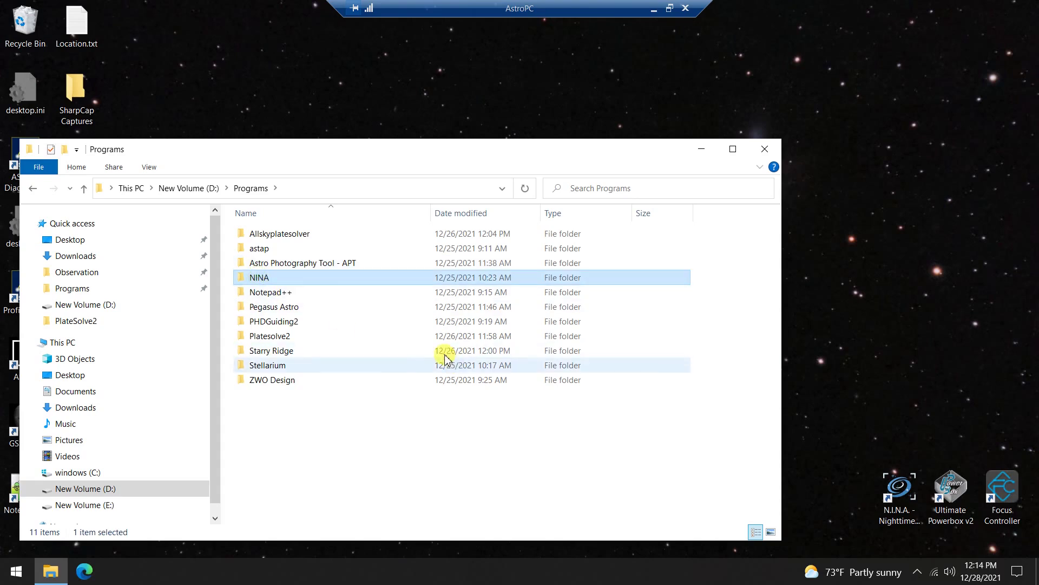
- View the shortcuts in the Observation folder on New Volume (D:), then go back to This PC and minimize File Explorer
{"action": "left_click", "coordinate": [193, 188]}
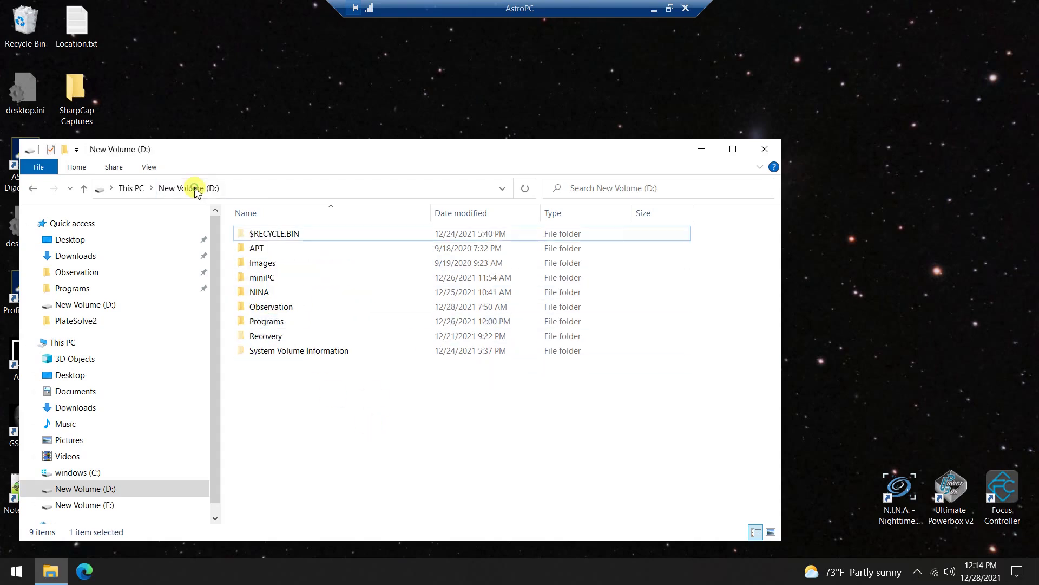
{"action": "double_click", "coordinate": [239, 307]}
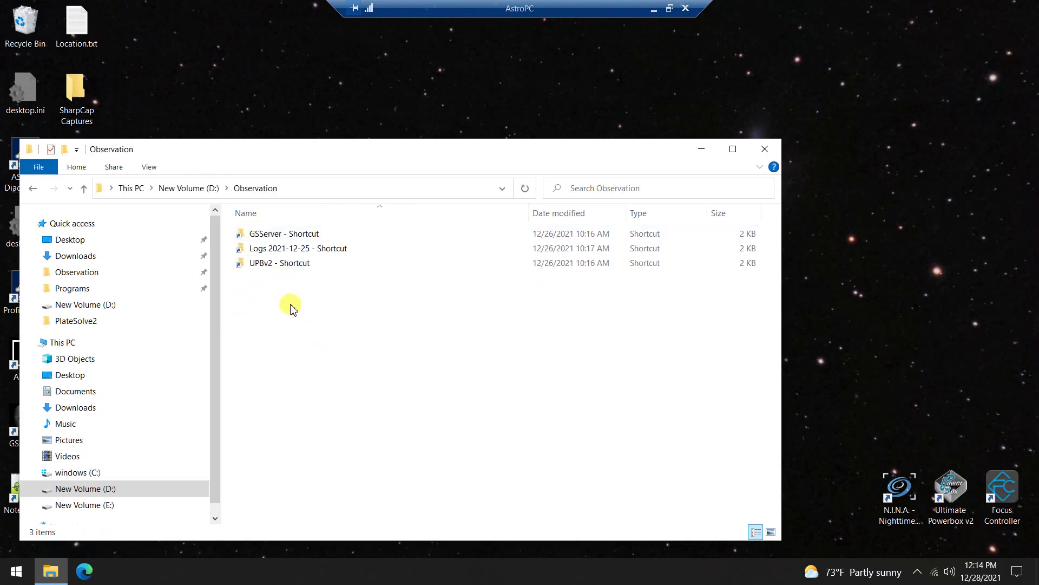
{"action": "key", "text": "alt+Left"}
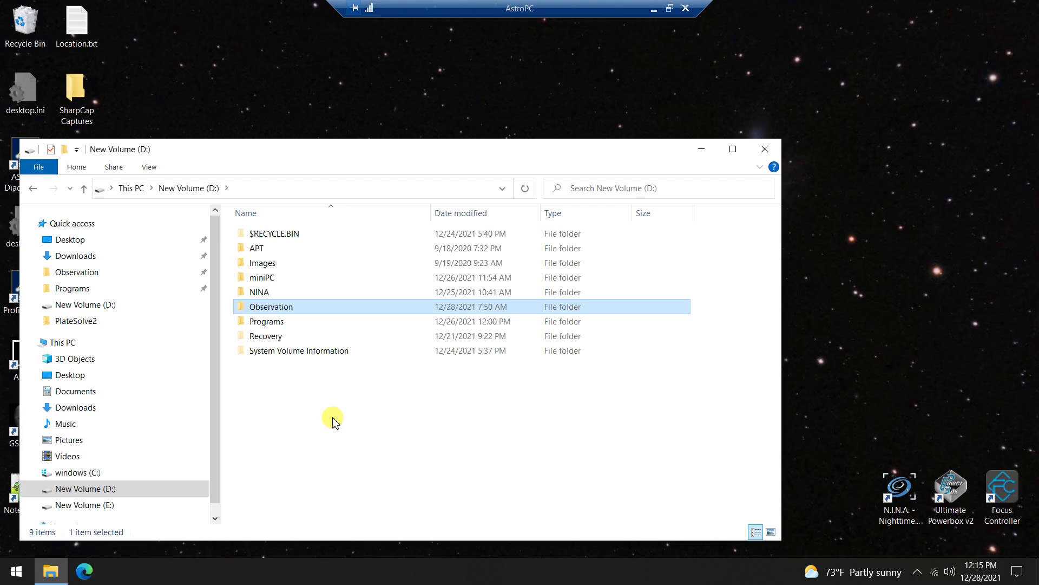
{"action": "key", "text": "alt+Up"}
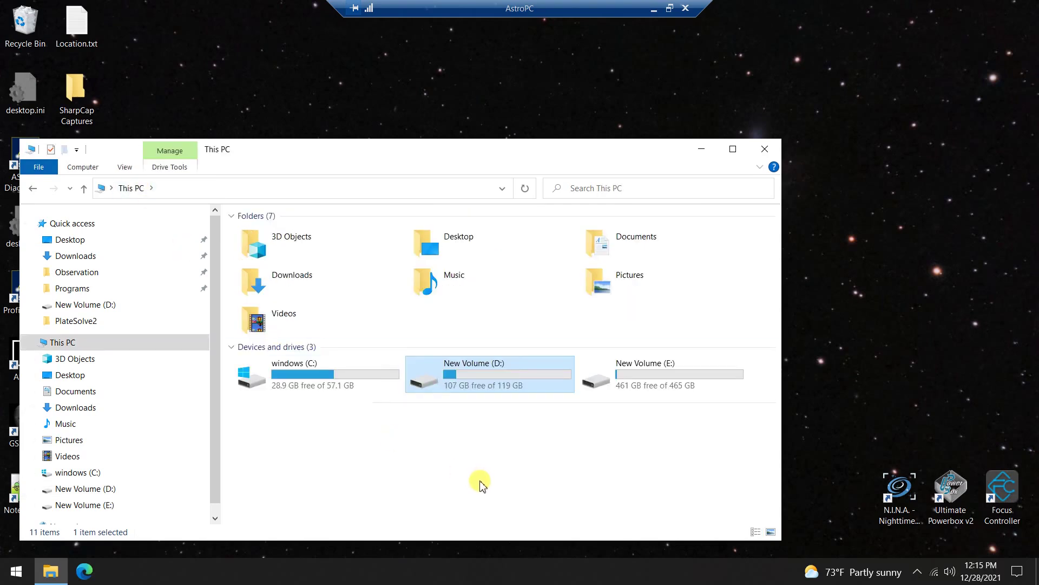
{"action": "left_click", "coordinate": [701, 150]}
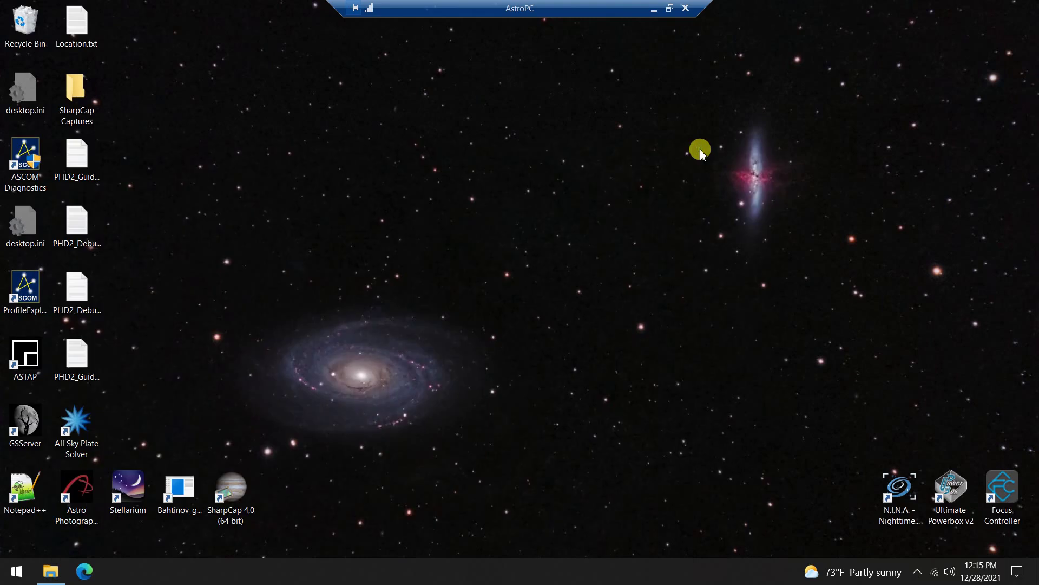
- Open the Windows System settings and check the Remote Desktop options
{"action": "left_click", "coordinate": [12, 575]}
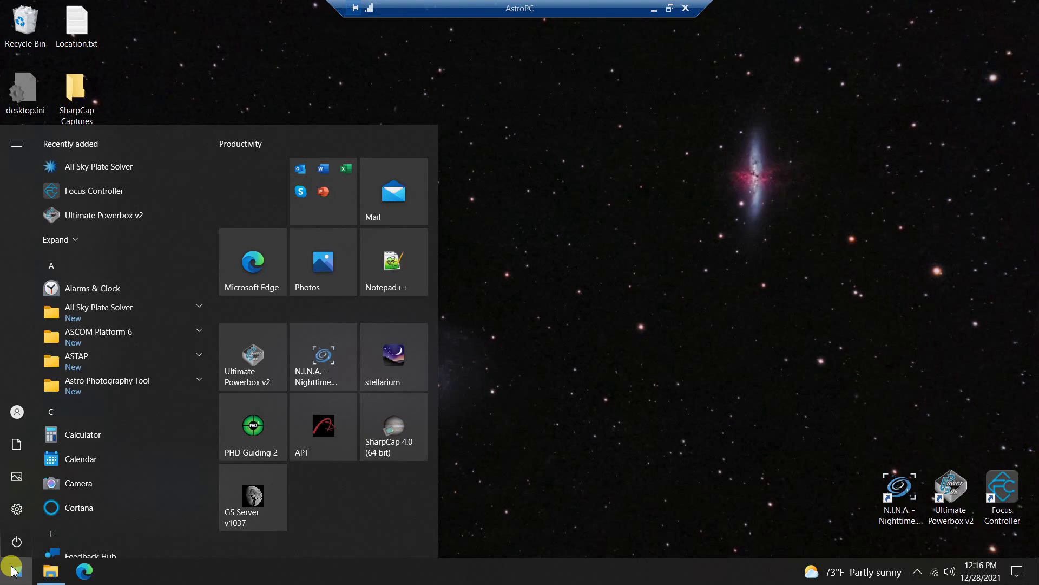
{"action": "left_click", "coordinate": [14, 510]}
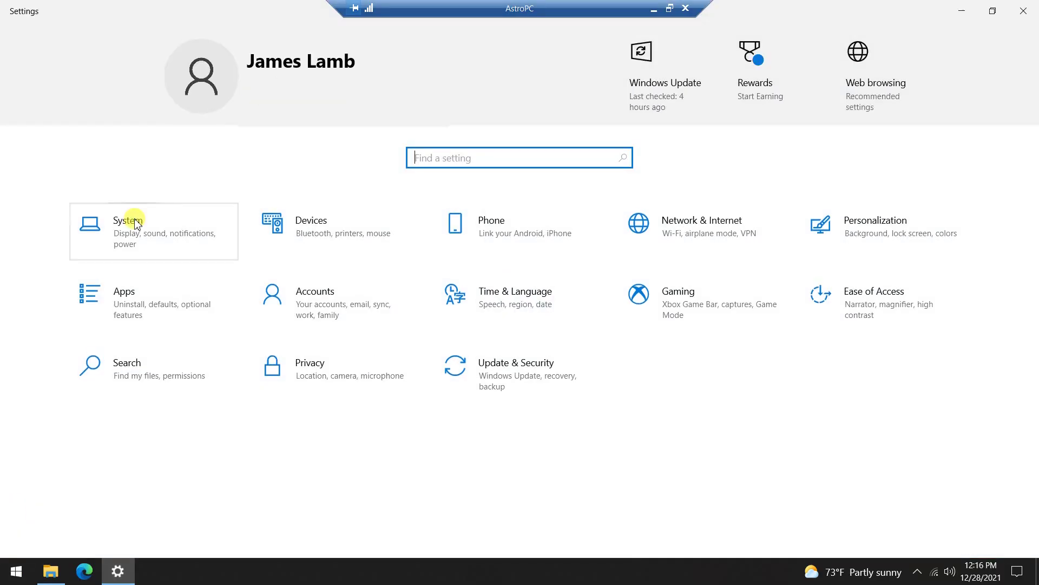
{"action": "left_click", "coordinate": [136, 222]}
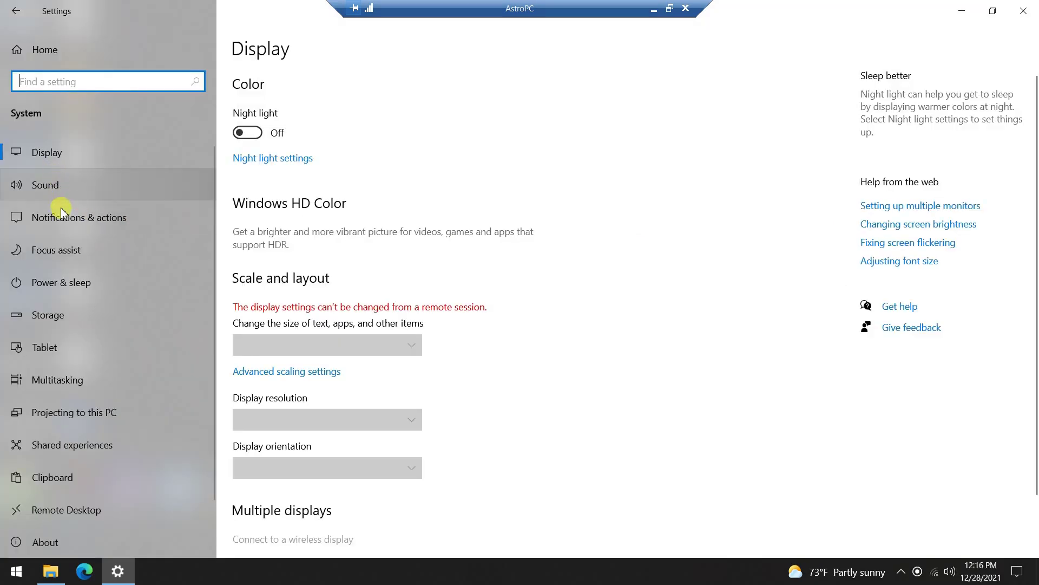
{"action": "left_click", "coordinate": [80, 509]}
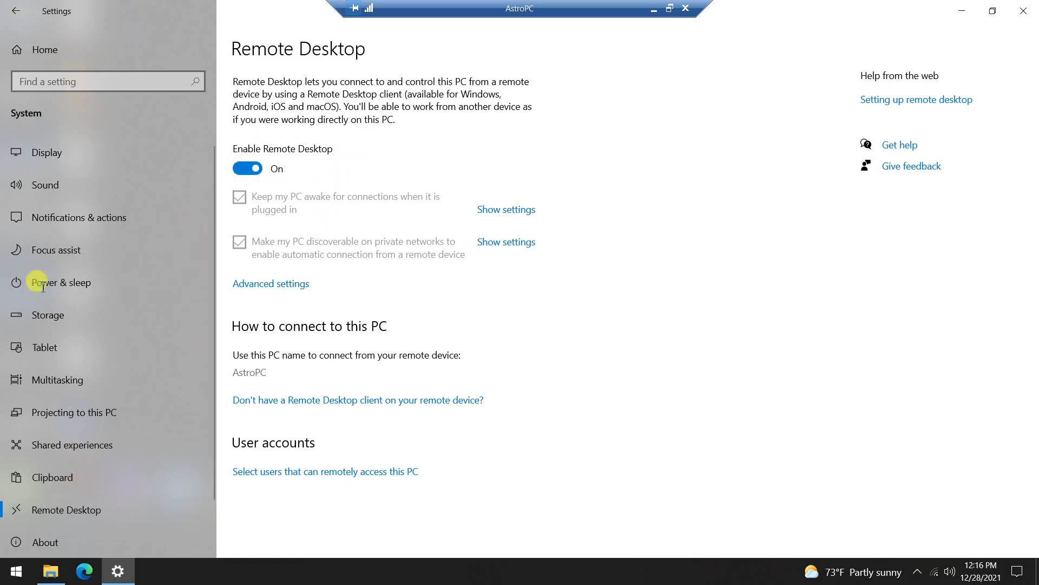
- Check the screen turn-off and sleep timeouts in the Power & sleep settings, then return to the Settings home page
{"action": "left_click", "coordinate": [43, 285]}
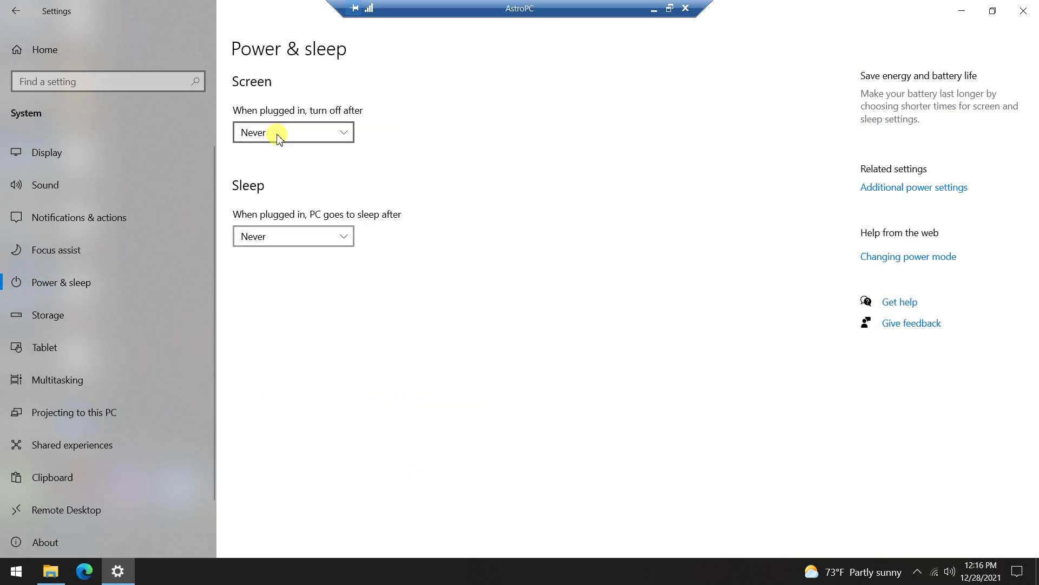
{"action": "left_click", "coordinate": [245, 139]}
{"action": "left_click", "coordinate": [451, 170]}
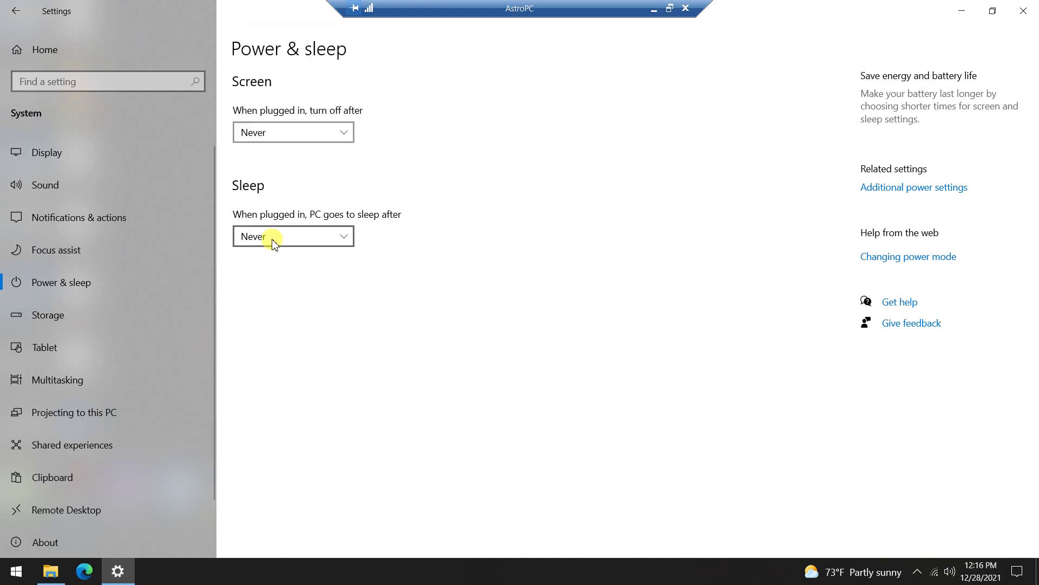
{"action": "left_click", "coordinate": [16, 11]}
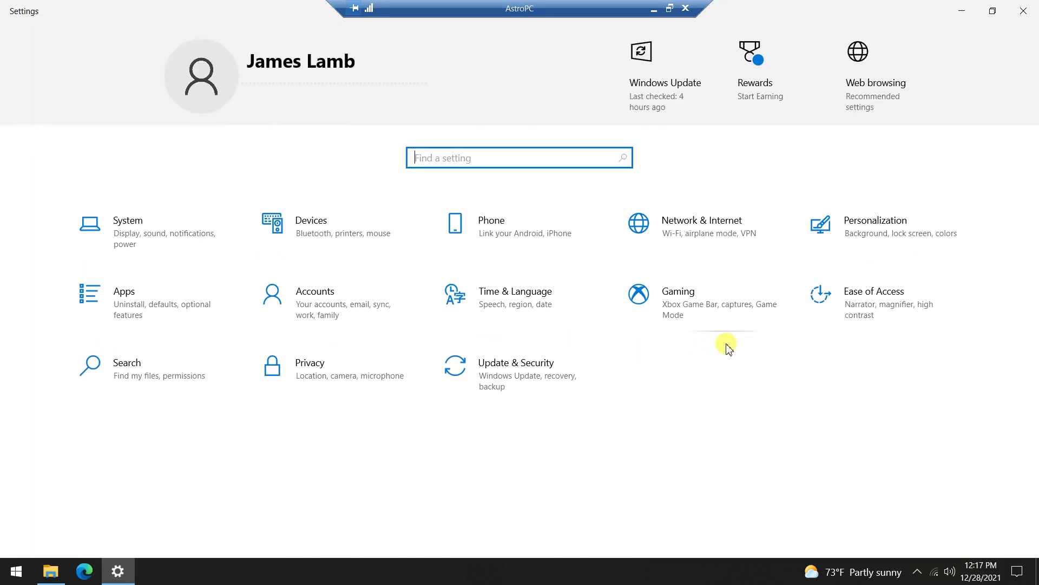
- Check the active hours in the Update & Security settings, then leave the page
{"action": "left_click", "coordinate": [505, 365]}
{"action": "left_click", "coordinate": [294, 418]}
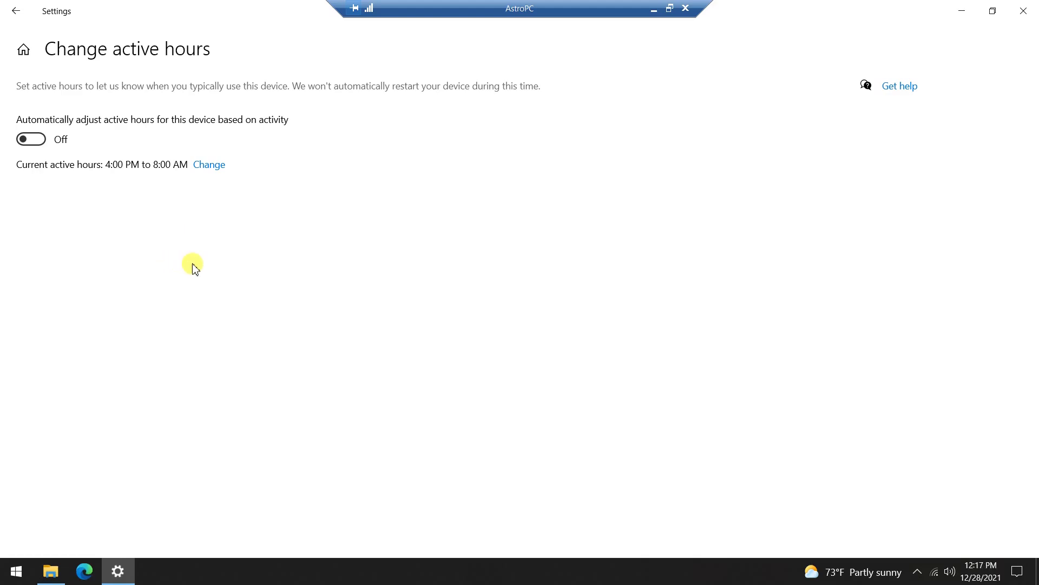
{"action": "left_click", "coordinate": [17, 14]}
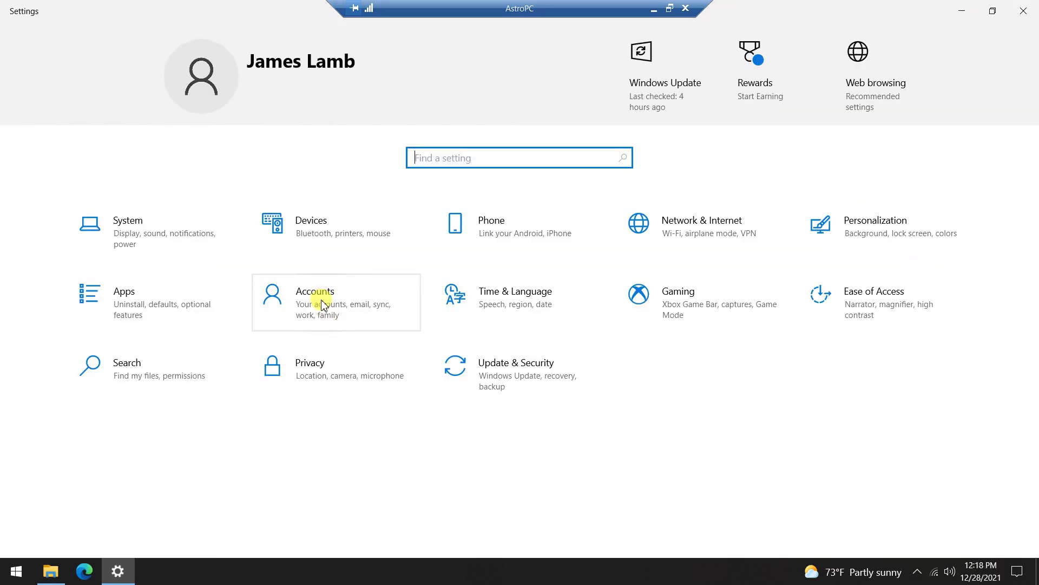
- Review the account's Sign-in options, including the Require sign-in setting, then return to the Settings home page
{"action": "left_click", "coordinate": [319, 296]}
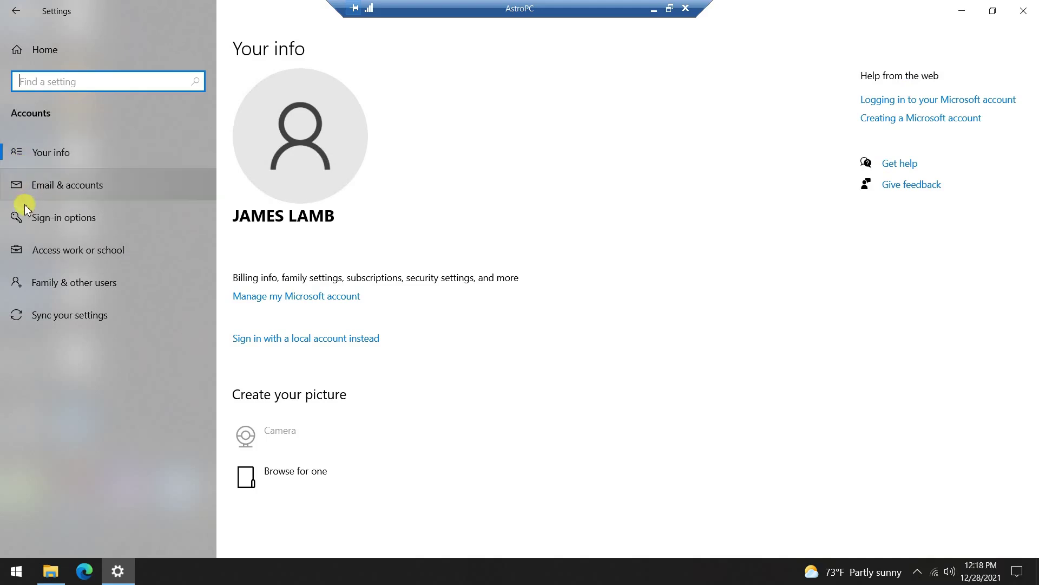
{"action": "left_click", "coordinate": [35, 222]}
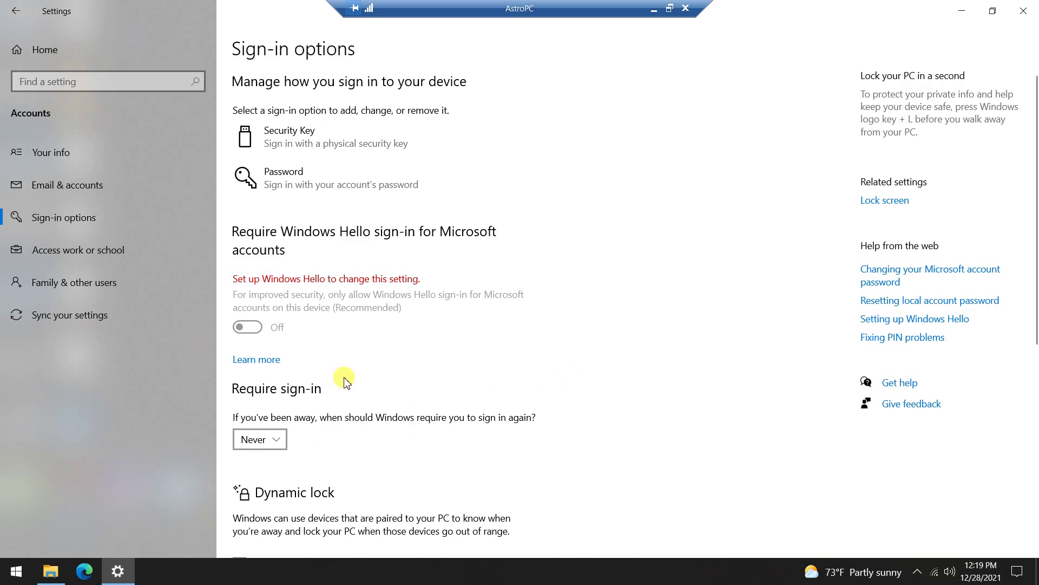
{"action": "scroll", "coordinate": [343, 375], "scroll_direction": "down", "scroll_amount": 2}
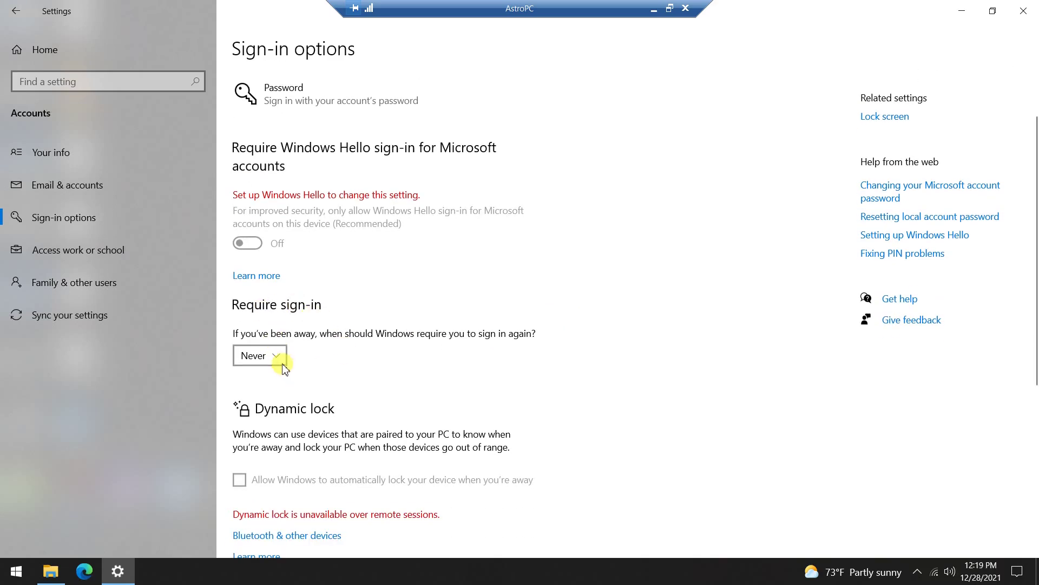
{"action": "left_click", "coordinate": [15, 12]}
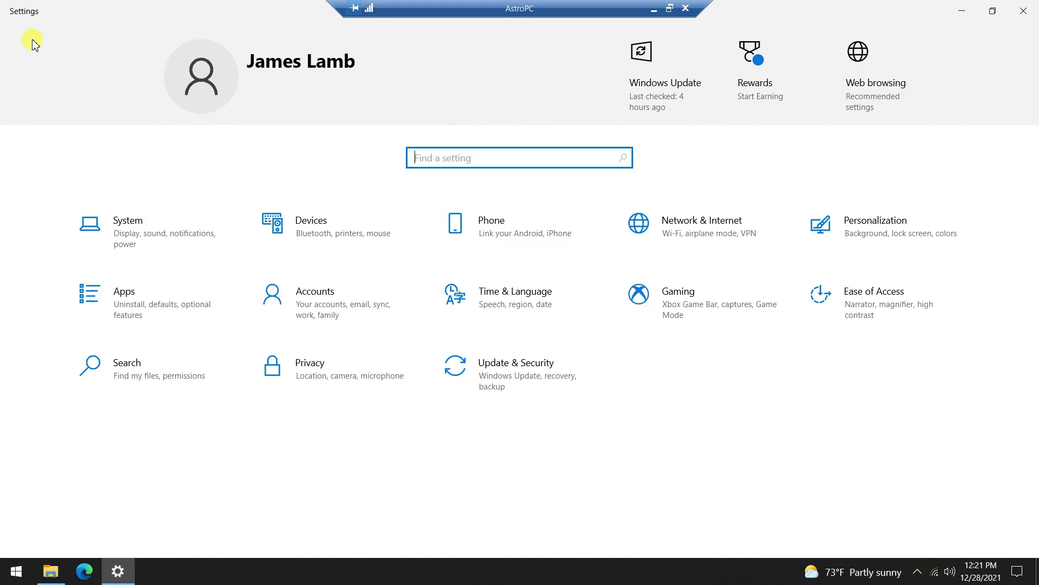
- Disconnect the remote session with AstroPC
{"action": "left_click", "coordinate": [685, 8]}
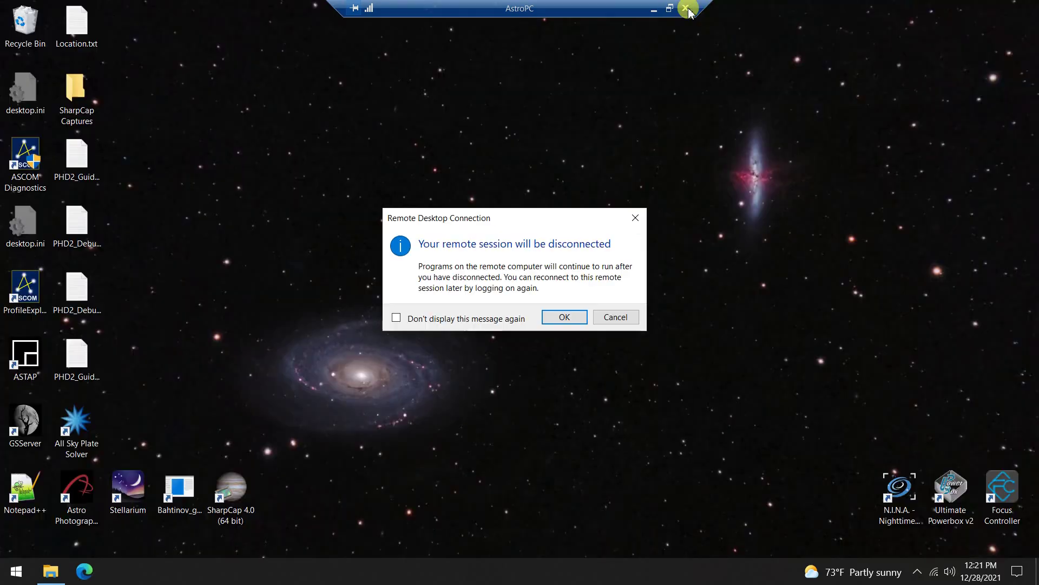
{"action": "left_click", "coordinate": [564, 317]}
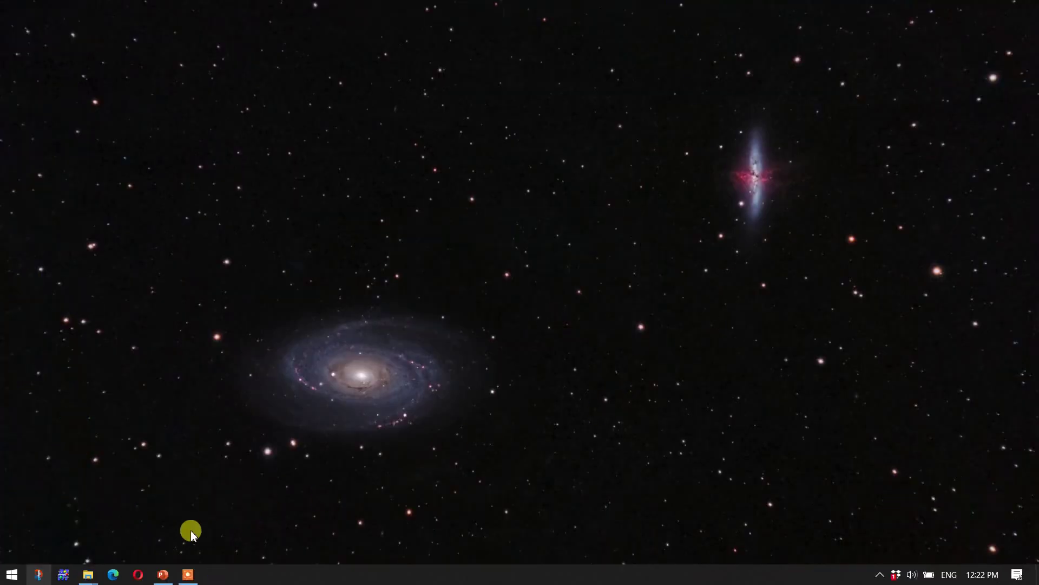
- Switch to the Mini_PC_Setup.pptx slide show in PowerPoint and reveal the next photo on the overheating slide
{"action": "left_click", "coordinate": [162, 575]}
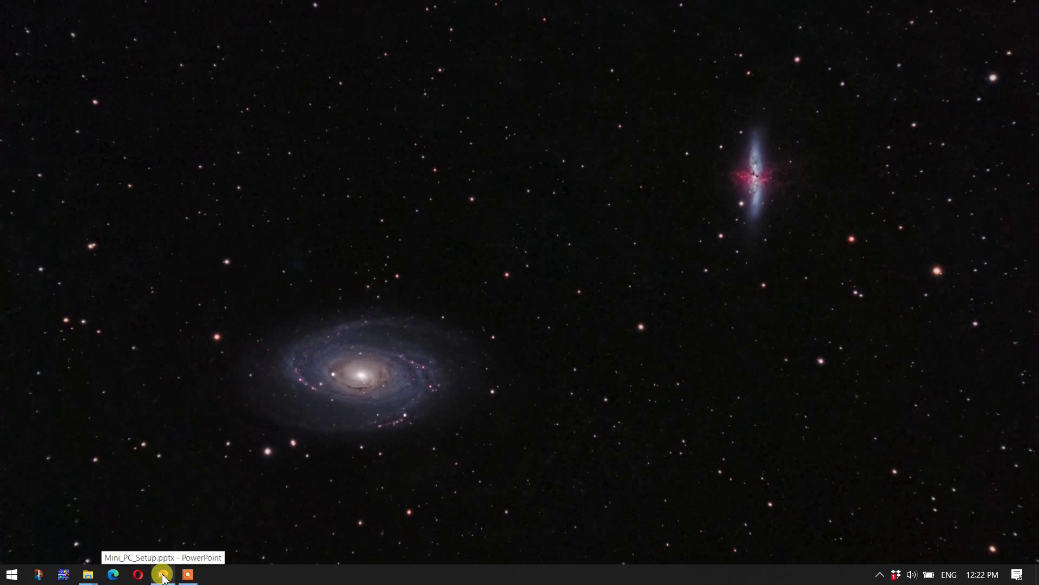
{"action": "left_click", "coordinate": [162, 575]}
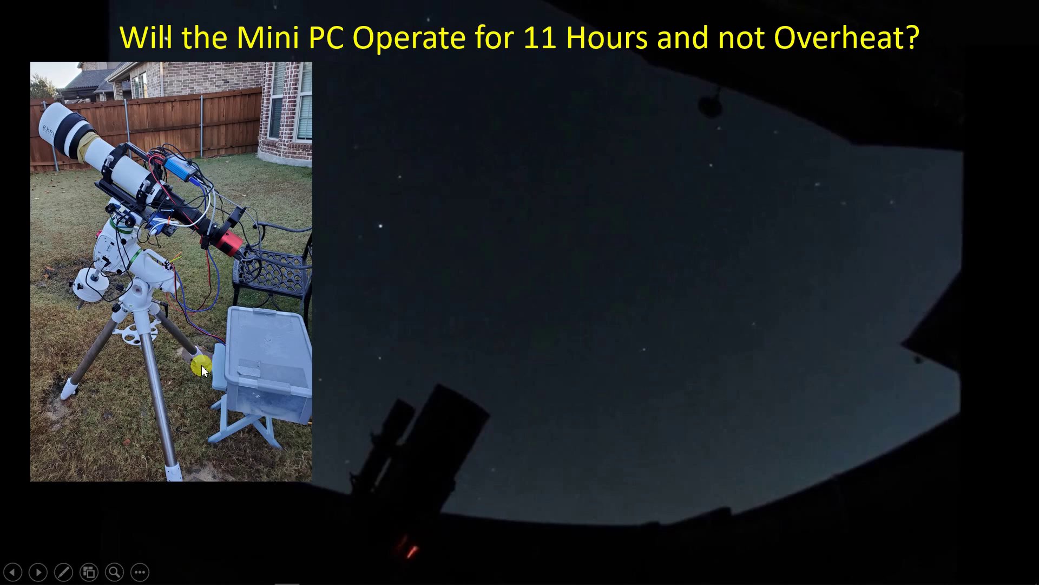
{"action": "left_click", "coordinate": [255, 365]}
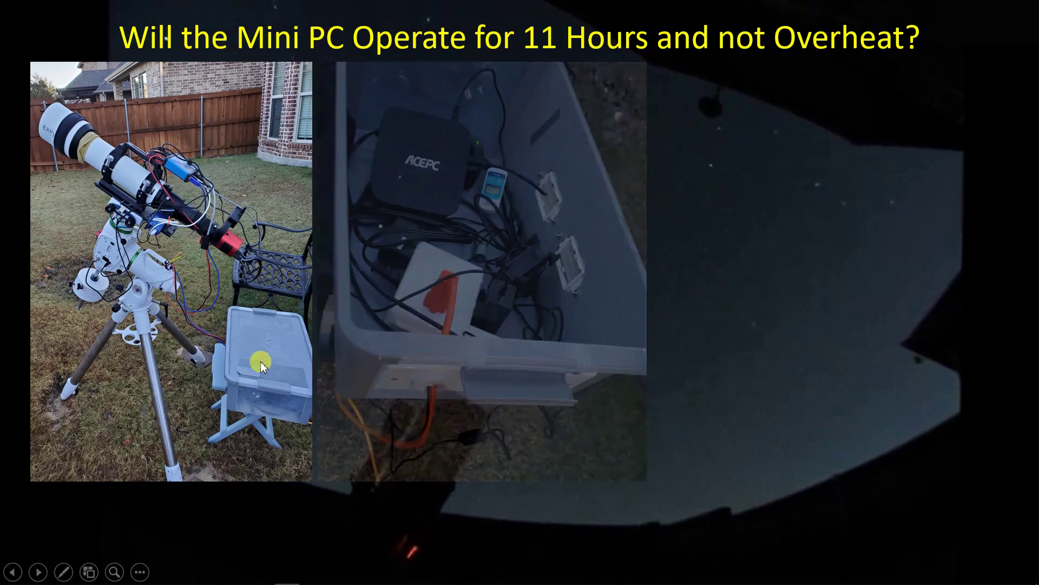